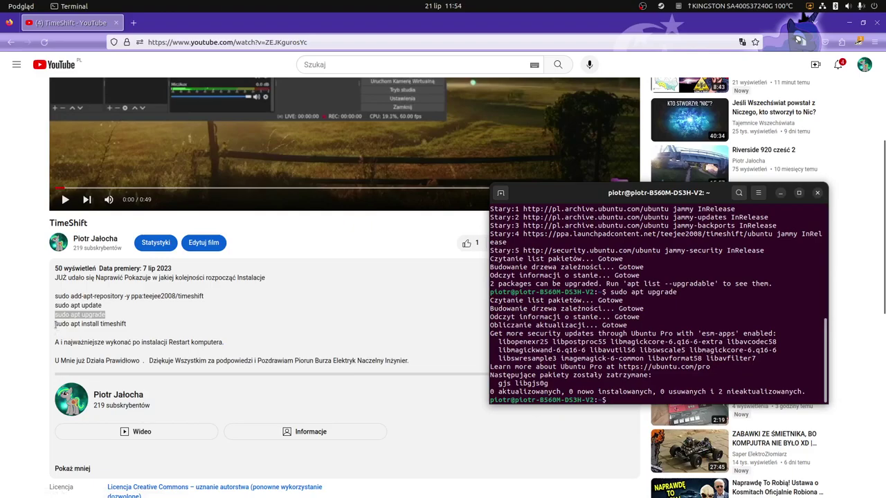
- Copy the command sudo apt install timeshift from the video description, run it in the terminal and accept the installation with t
{"action": "right_click", "coordinate": [122, 323]}
{"action": "left_click", "coordinate": [131, 332]}
{"action": "mouse_move", "coordinate": [2, 424]}
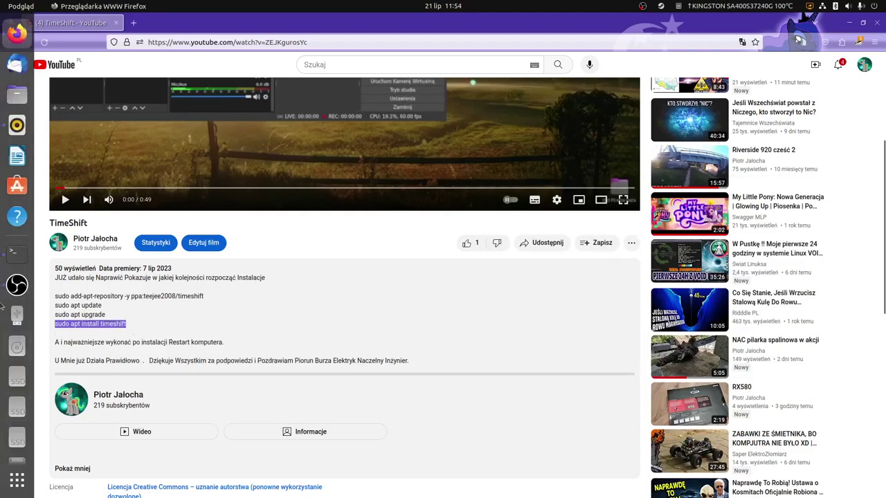
{"action": "left_click", "coordinate": [15, 252]}
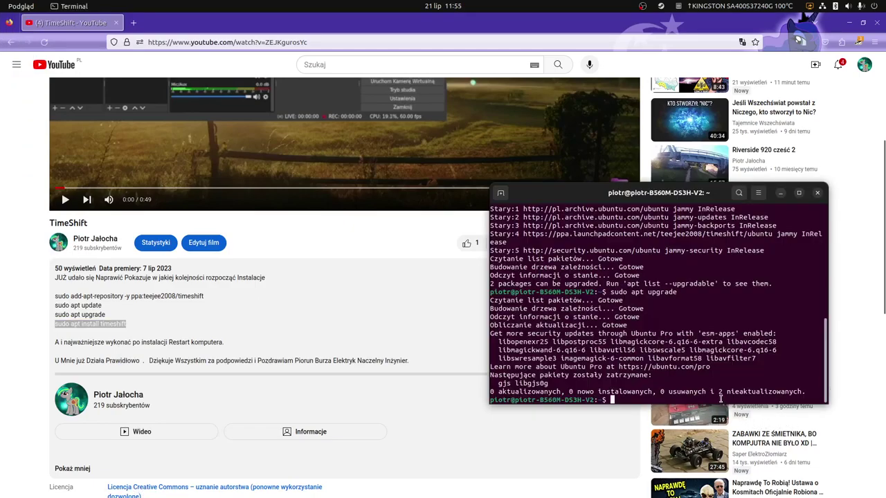
{"action": "right_click", "coordinate": [719, 397]}
{"action": "left_click", "coordinate": [759, 434]}
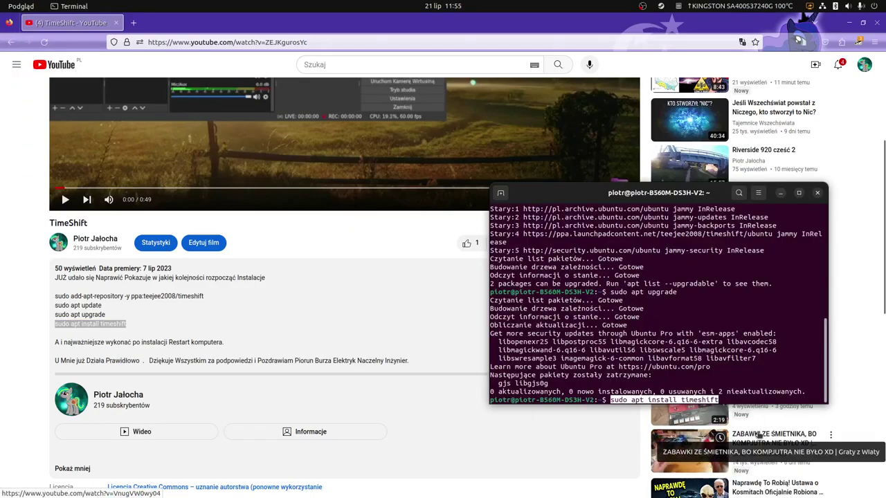
{"action": "key", "text": "Return"}
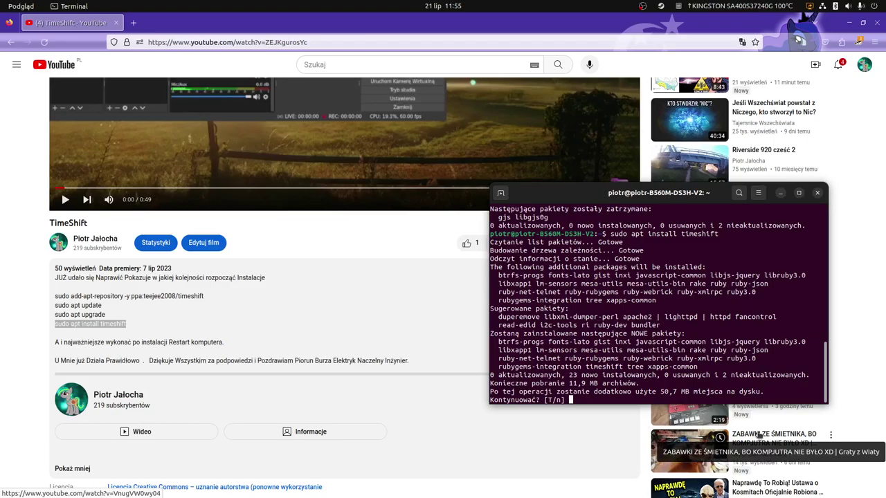
{"action": "type", "text": "t"}
{"action": "key", "text": "Return"}
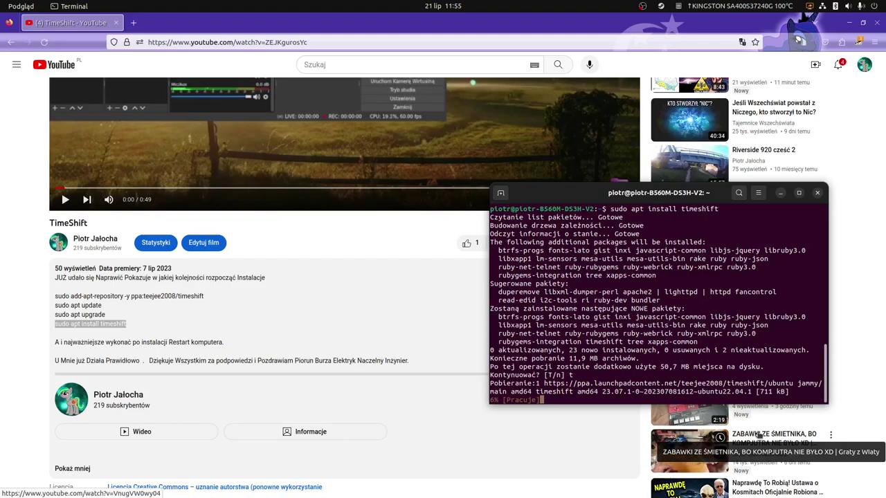
- Minimize the browser and close the terminal window
{"action": "left_click", "coordinate": [854, 21]}
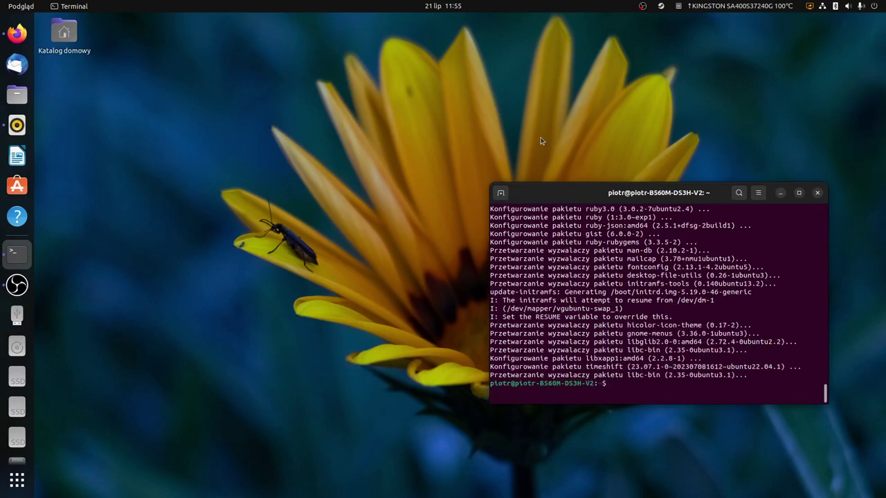
{"action": "left_click", "coordinate": [818, 194]}
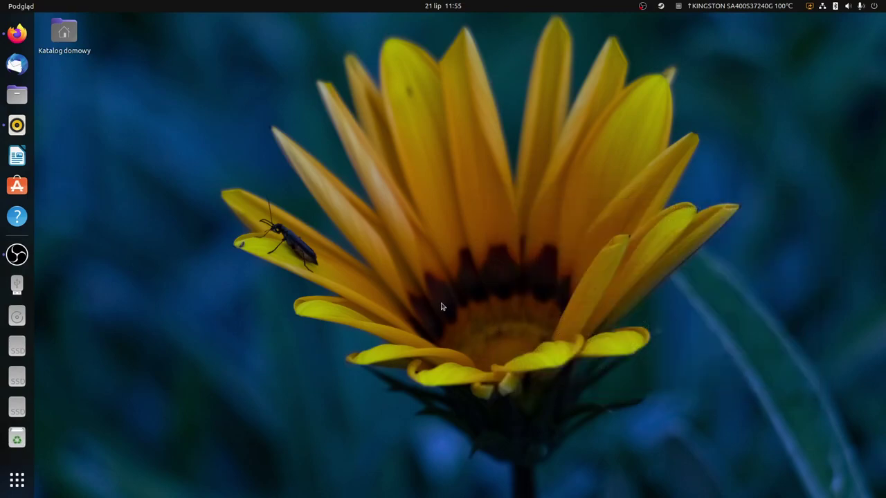
{"action": "left_click", "coordinate": [16, 255]}
- Launch Timeshift from the installed applications and authenticate with the account password
{"action": "left_click", "coordinate": [2, 491]}
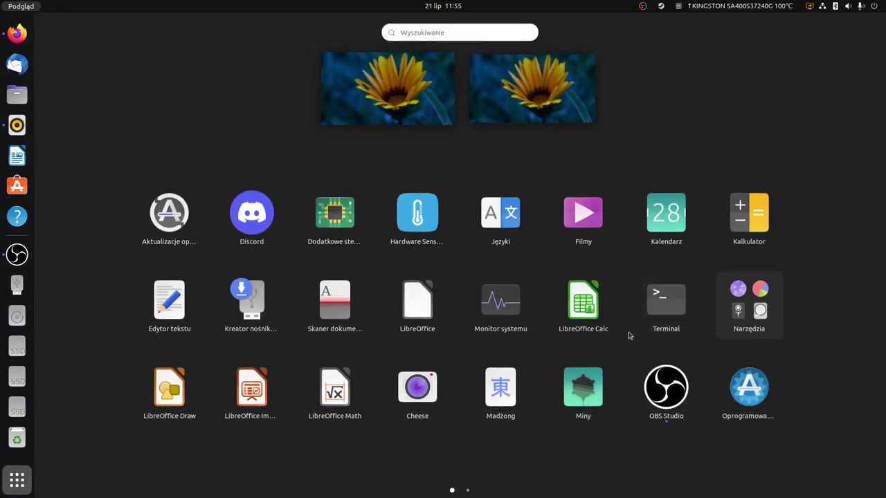
{"action": "scroll", "coordinate": [629, 336], "scroll_direction": "down", "scroll_amount": 1}
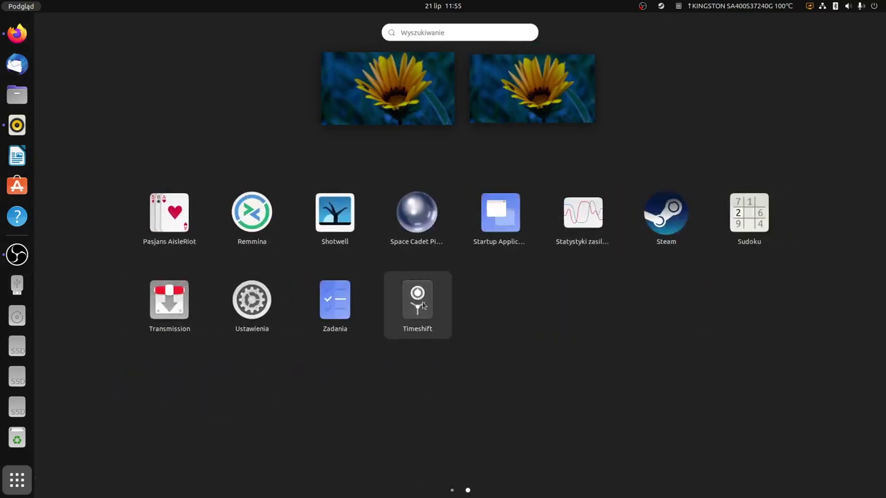
{"action": "left_click", "coordinate": [422, 302]}
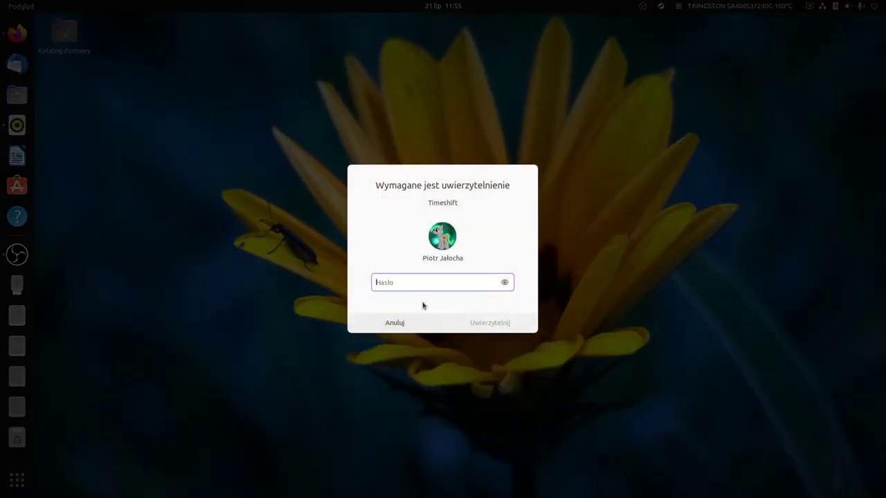
{"action": "type", "text": "a"}
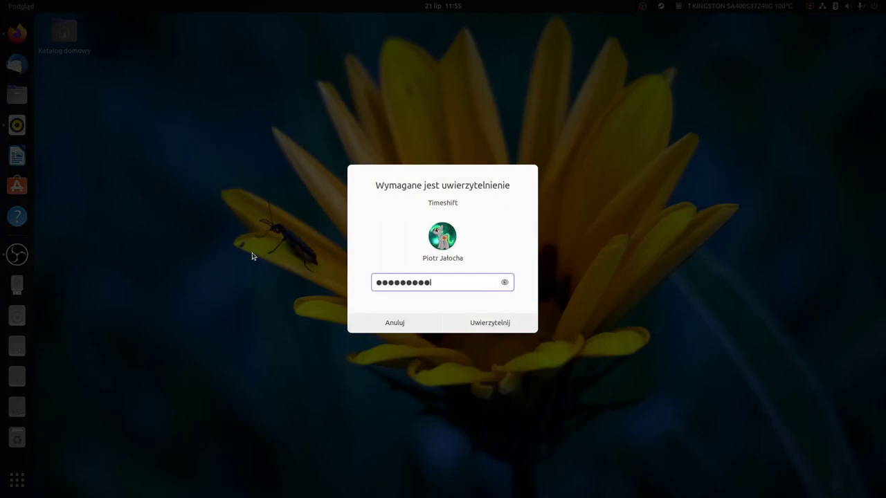
{"action": "key", "text": "Return"}
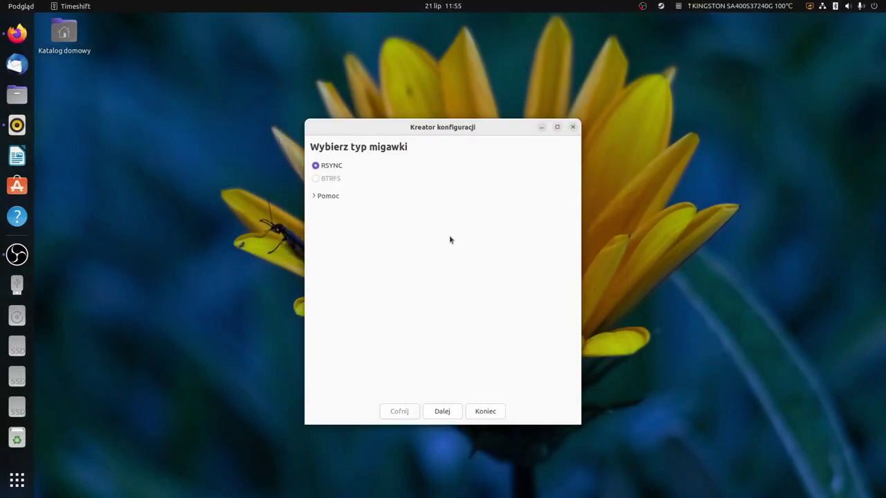
- Keep RSYNC as the snapshot type and select sdd on the ST2000DM008-2UB102 disk as the snapshot location
{"action": "left_click", "coordinate": [440, 413]}
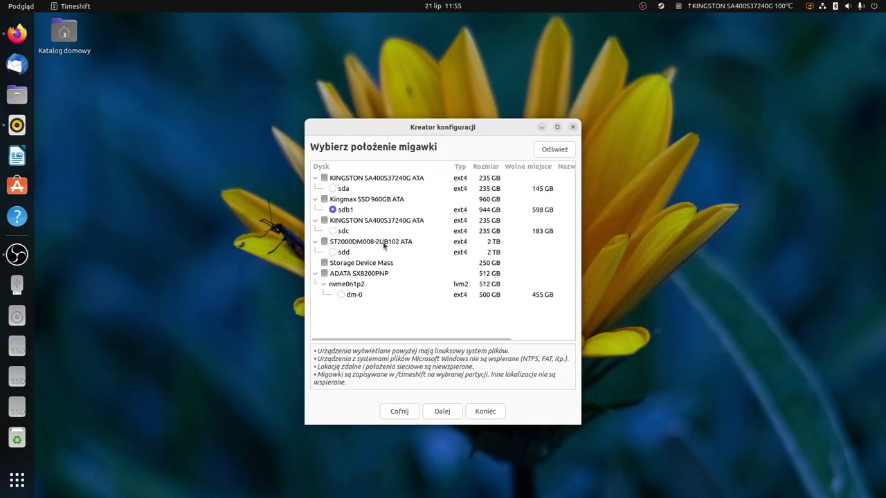
{"action": "left_click", "coordinate": [333, 252]}
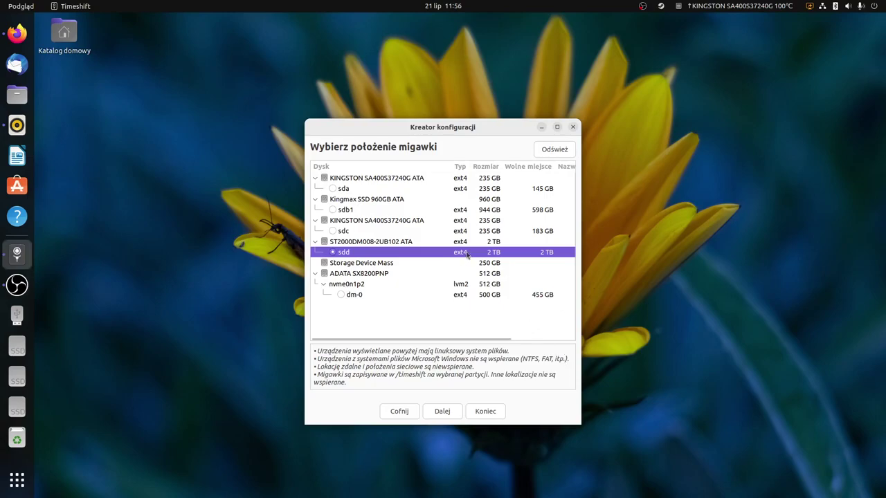
{"action": "left_click", "coordinate": [441, 412]}
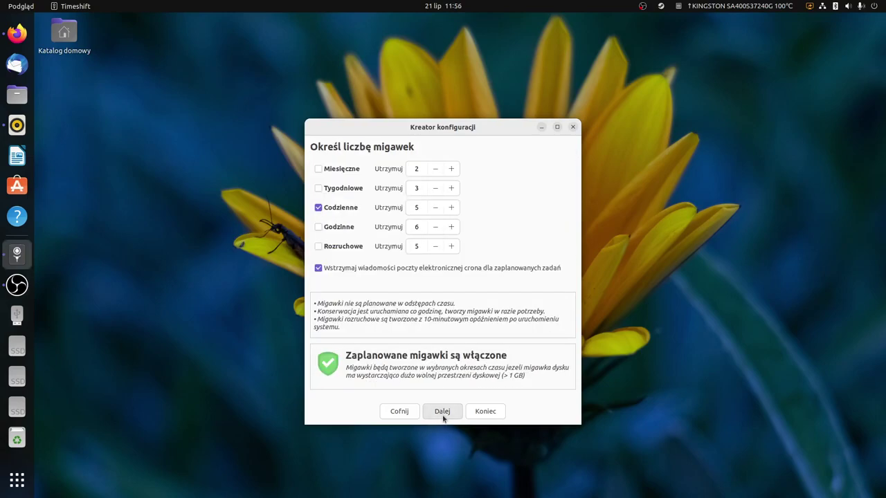
- Enable the monthly (Miesięczne), weekly (Tygodniowe) and boot (Rozruchowe) snapshot levels
{"action": "left_click", "coordinate": [318, 169]}
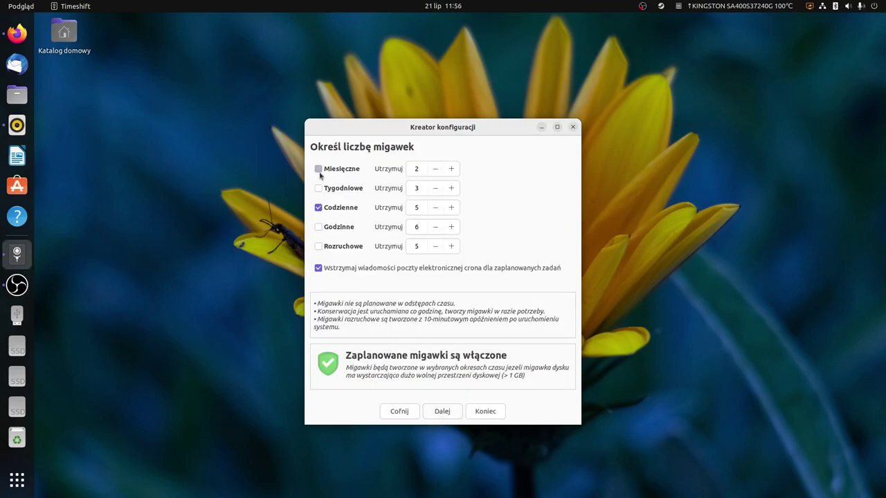
{"action": "left_click", "coordinate": [318, 188]}
{"action": "left_click", "coordinate": [319, 246]}
- Switch to OBS Studio, briefly pause the recording to mute the Mic/Aux and input capture channels, and minimize its window
{"action": "left_click", "coordinate": [17, 284]}
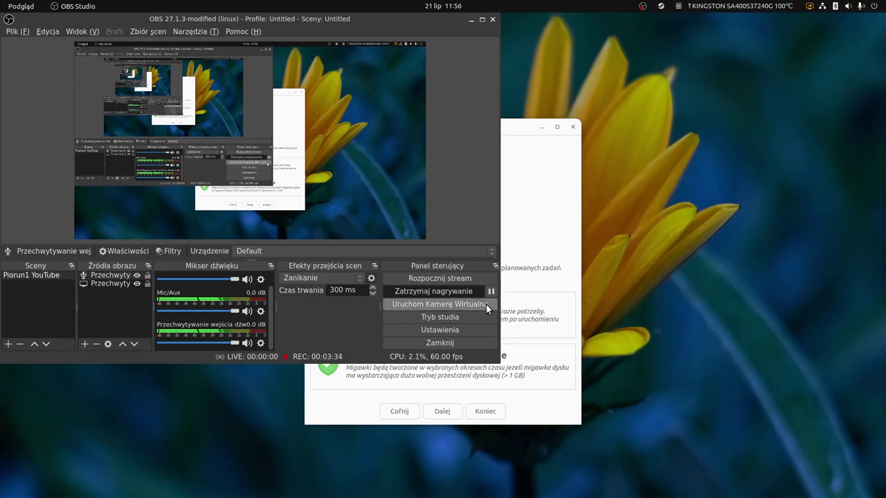
{"action": "left_click", "coordinate": [491, 291]}
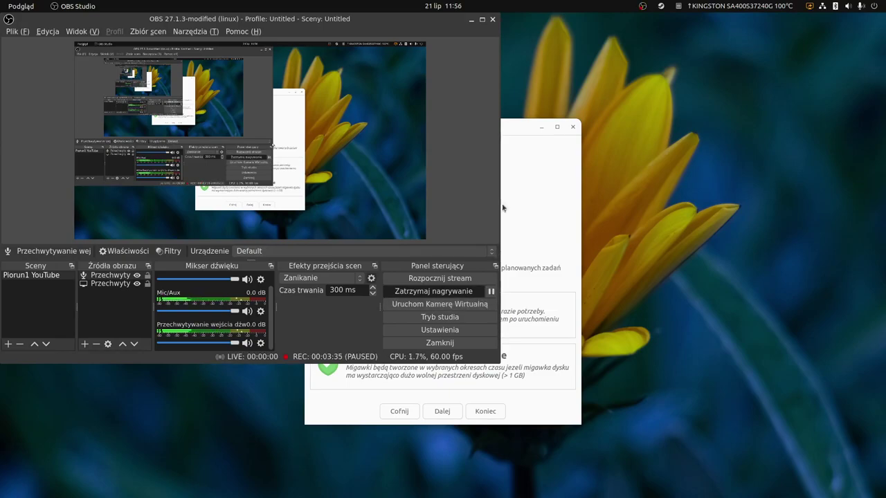
{"action": "left_click", "coordinate": [247, 311]}
{"action": "left_click", "coordinate": [247, 342]}
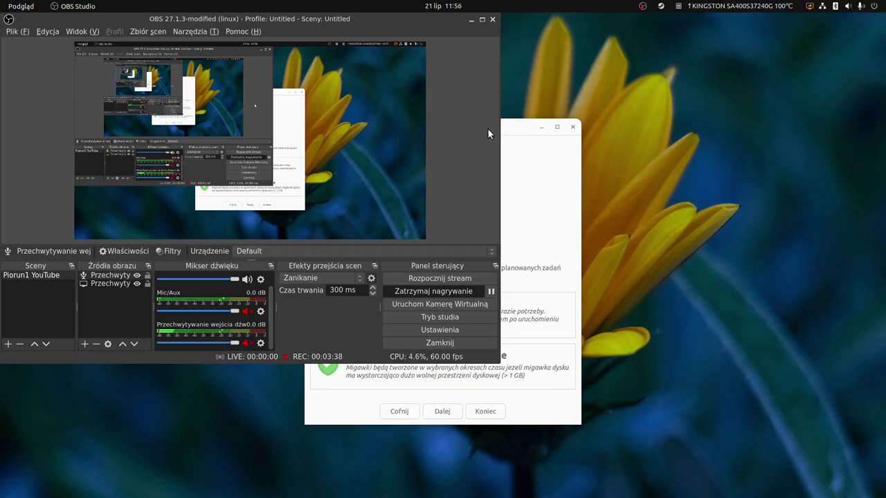
{"action": "left_click", "coordinate": [467, 18]}
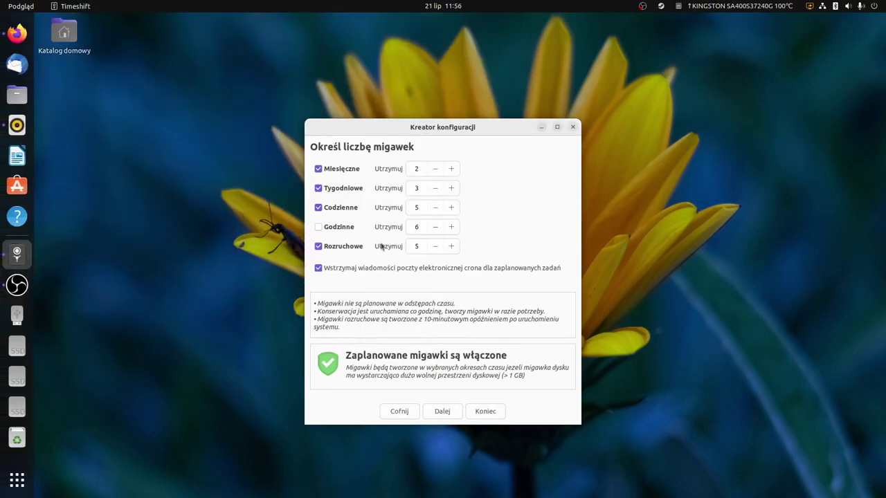
- Complete the remaining pages of the configuration wizard and start creating a snapshot in Timeshift
{"action": "left_click", "coordinate": [442, 410]}
{"action": "left_click", "coordinate": [454, 414]}
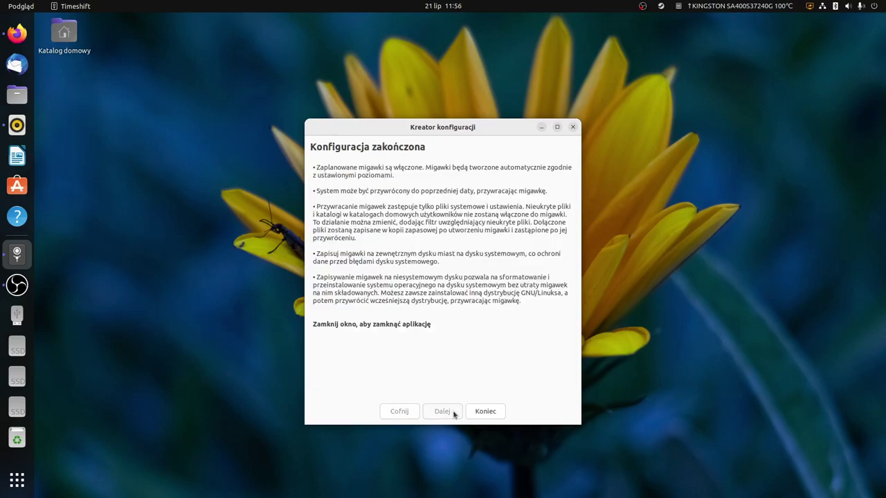
{"action": "left_click", "coordinate": [483, 411]}
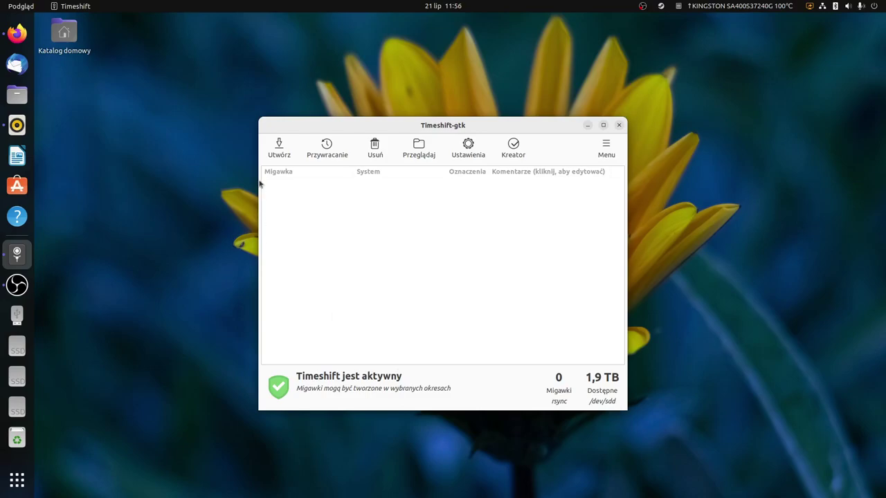
{"action": "left_click", "coordinate": [276, 146]}
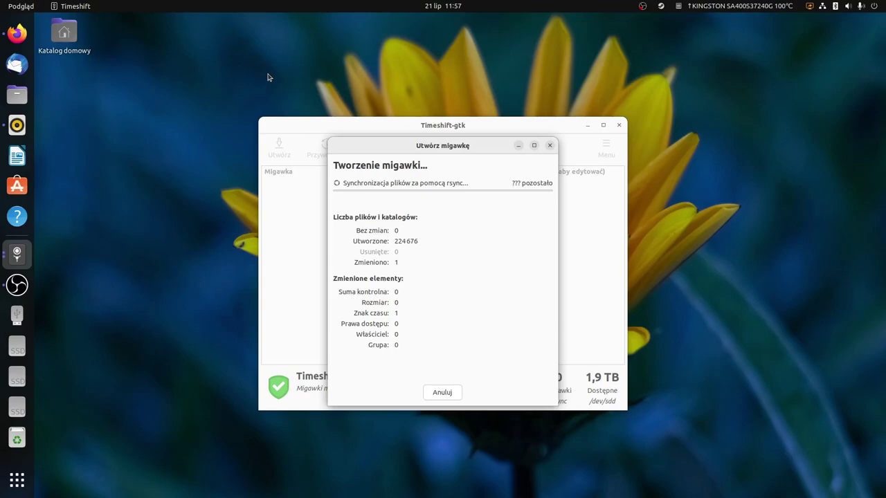
- Check the disk temperatures in the hardware sensor list and close the list again
{"action": "left_click", "coordinate": [760, 6]}
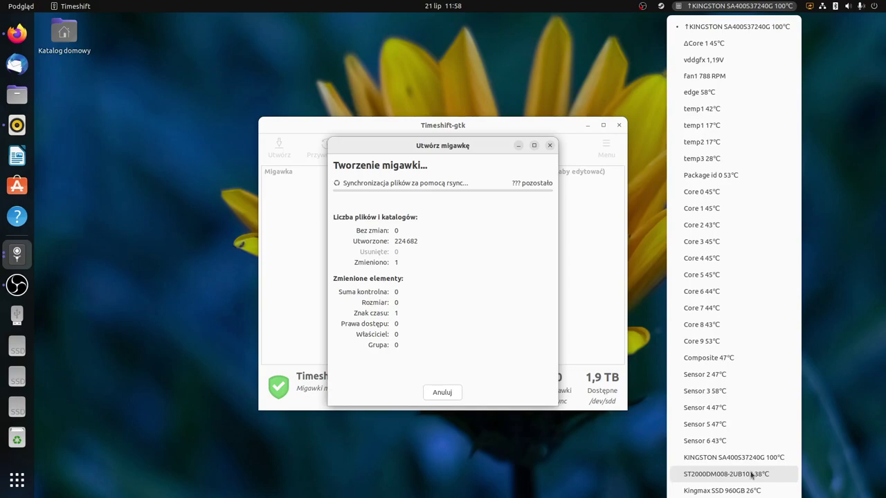
{"action": "left_click", "coordinate": [833, 416]}
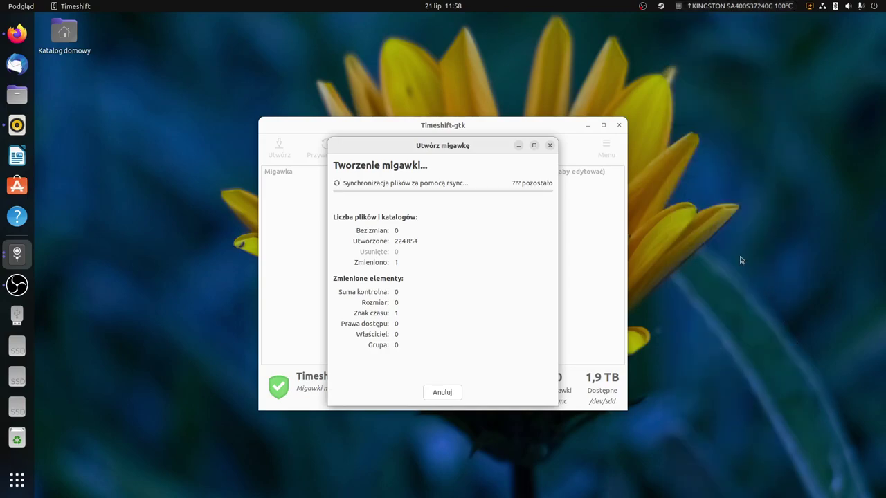